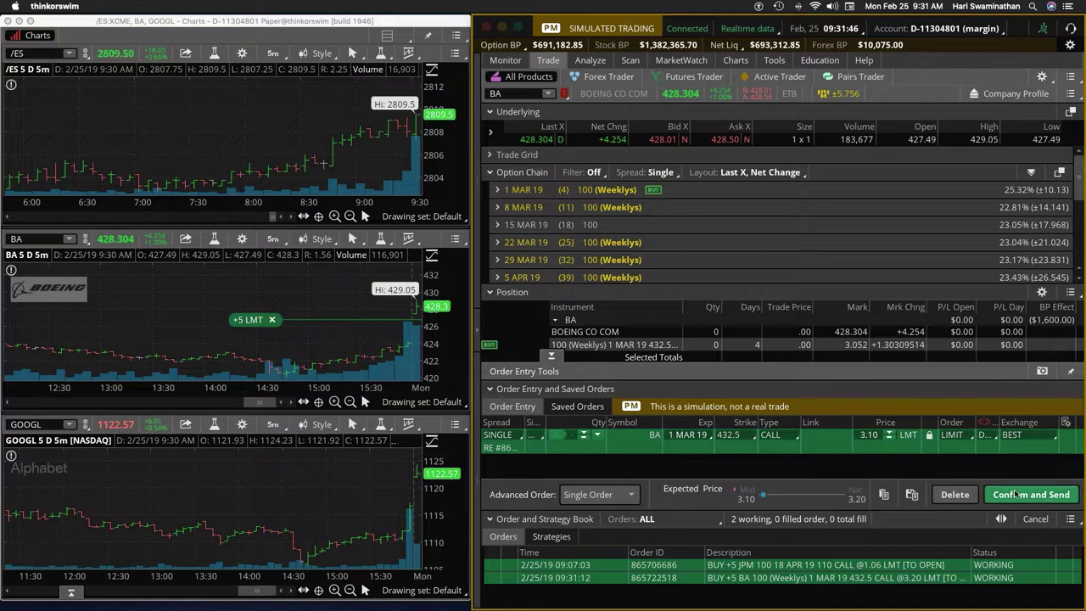
# Send the replacement buy of five BA 432.5 calls at 3.10 and check working orders.
pyautogui.click(1031, 494)
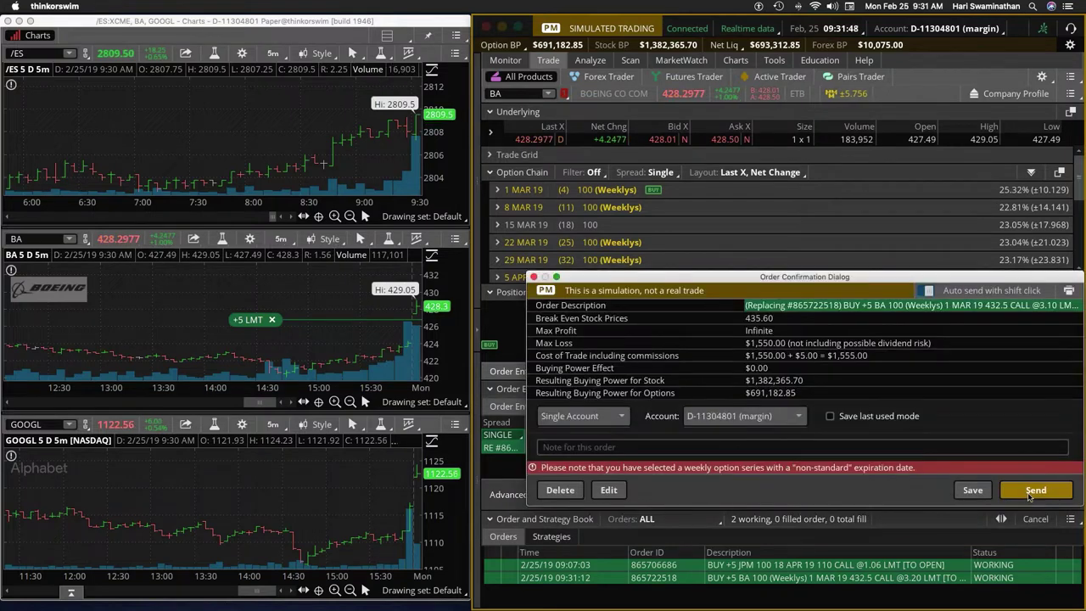
pyautogui.click(1023, 494)
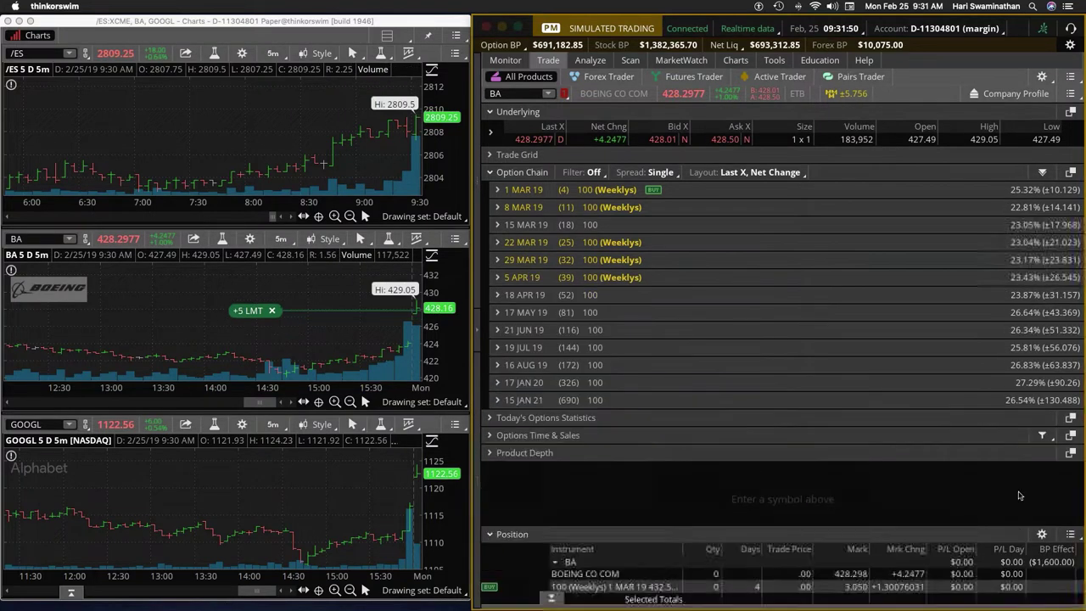
pyautogui.click(506, 61)
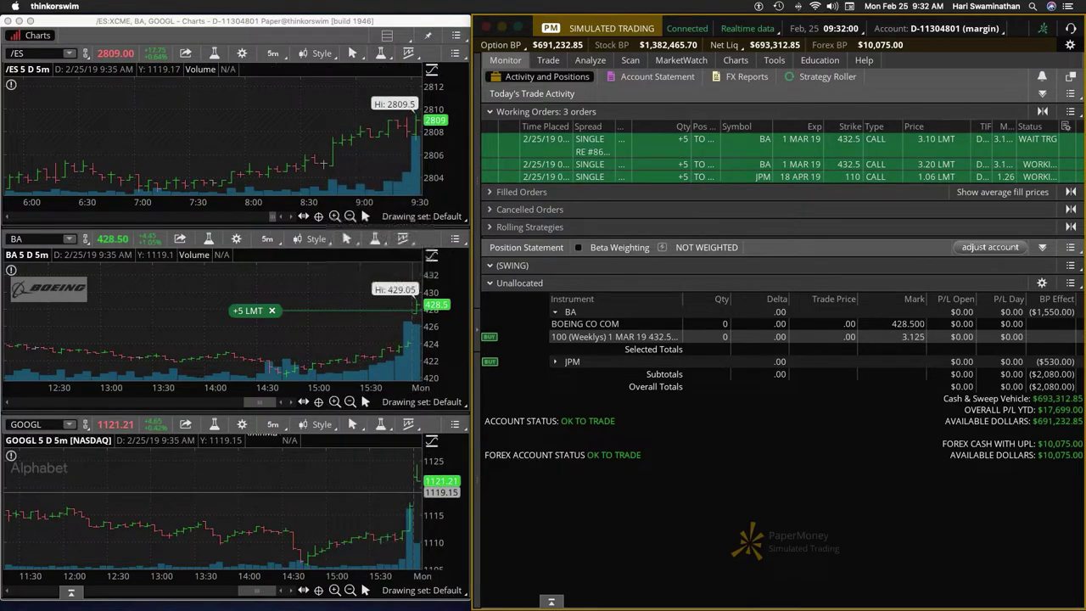
# Load GOOGL into the Analyze page in place of BA.
pyautogui.click(589, 61)
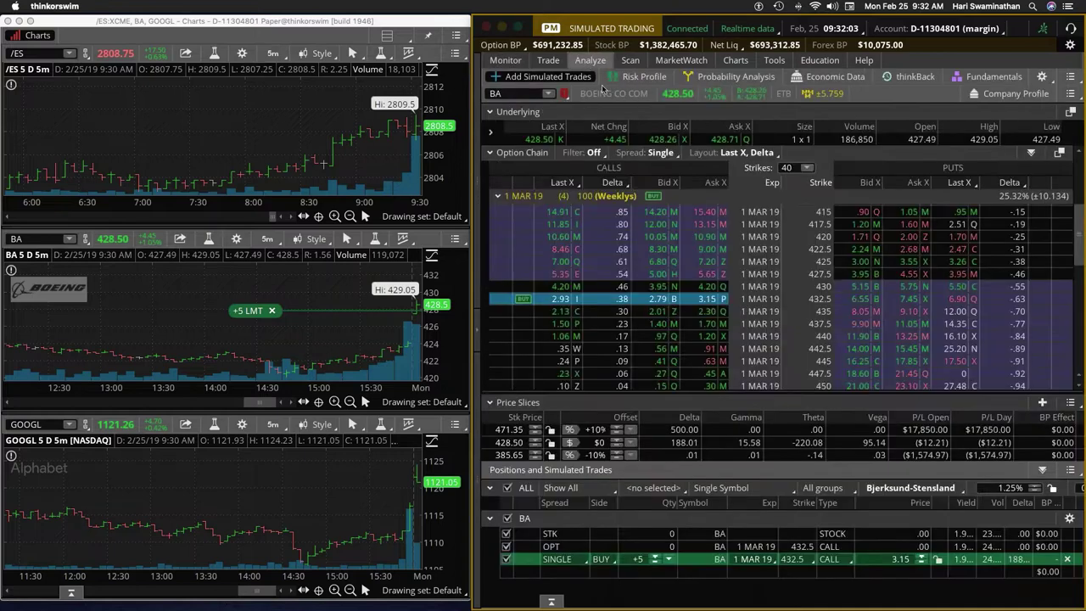
pyautogui.click(520, 93)
pyautogui.write('OGL')
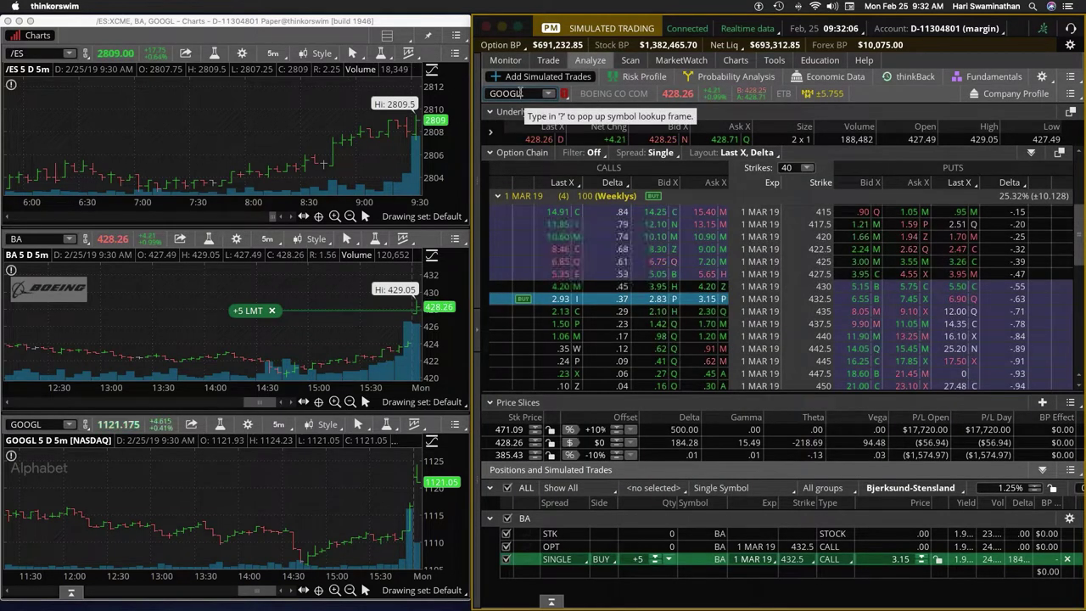
pyautogui.press('Return')
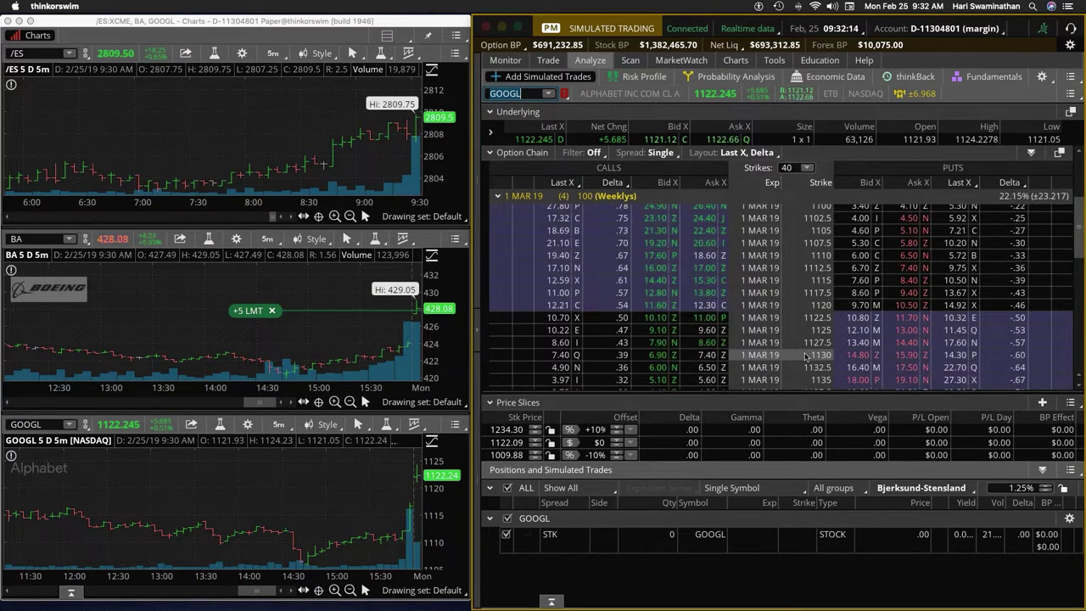
# Buy two GOOGL 1 MAR 19 1130 calls from the option chain ask.
pyautogui.click(707, 355)
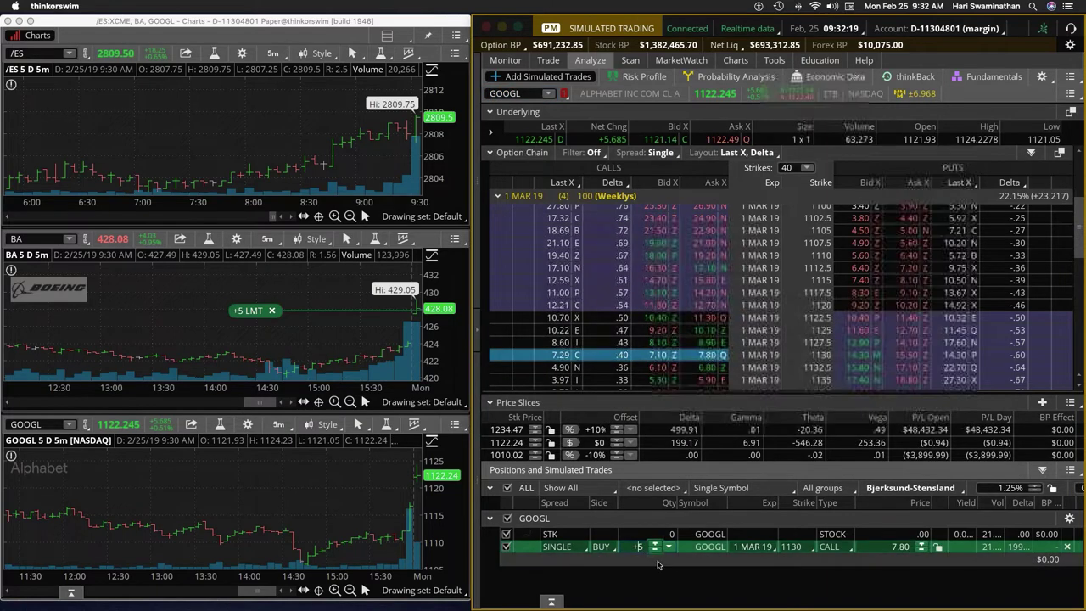
pyautogui.press('BackSpace')
pyautogui.write('2')
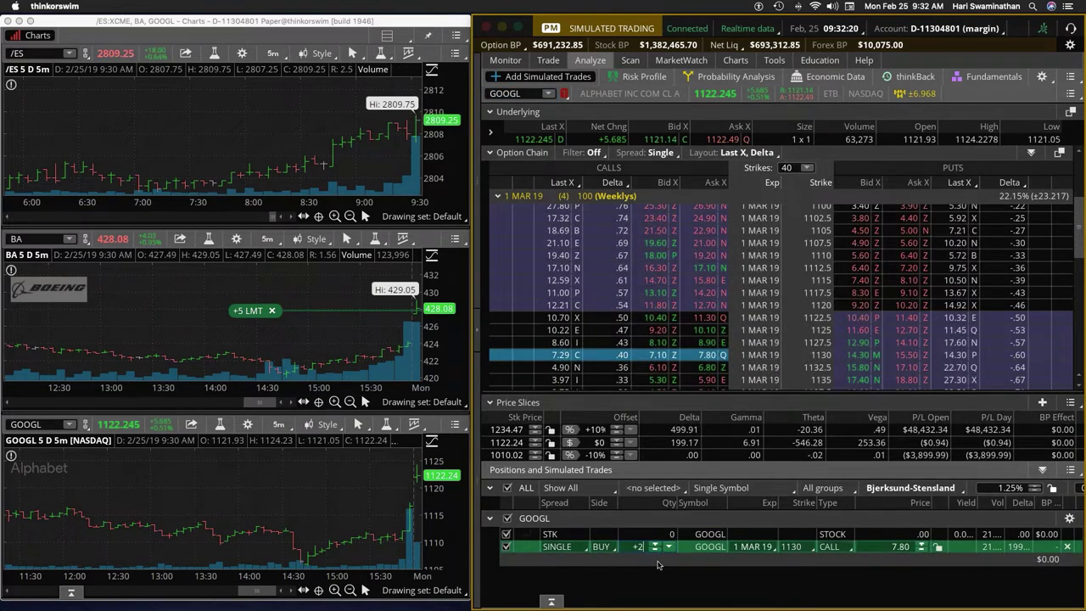
pyautogui.press('Return')
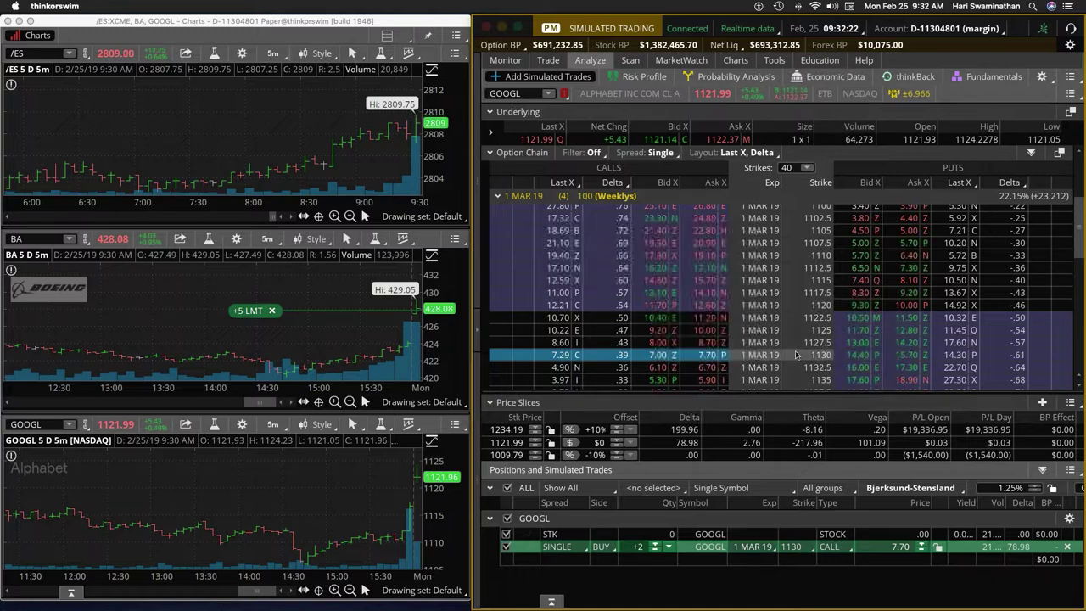
pyautogui.rightClick(521, 550)
pyautogui.click(566, 489)
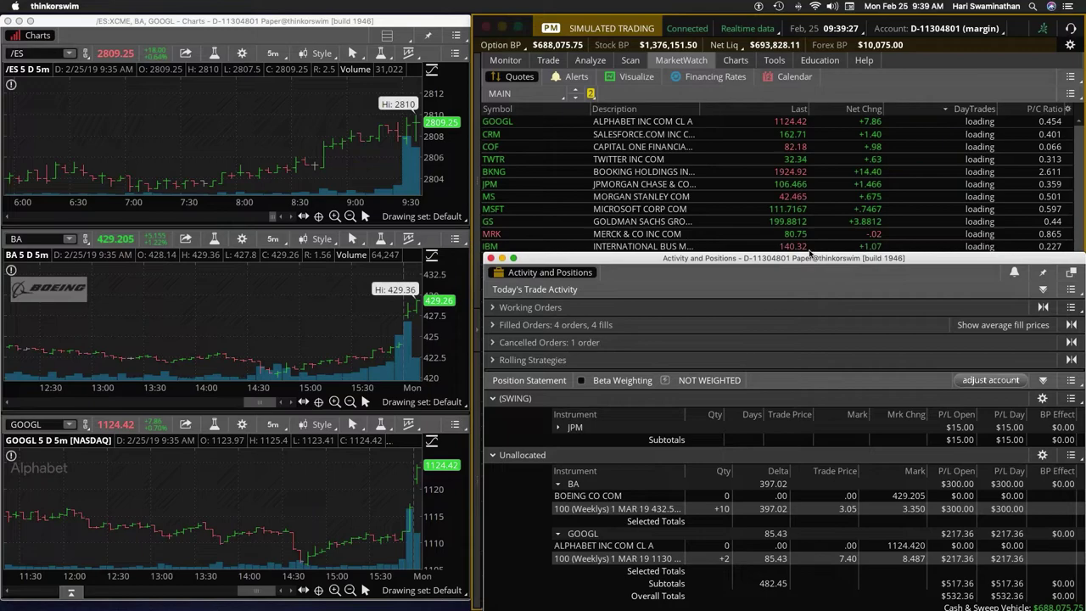
# Sell to close five BA 432.5 calls at a 3.40 limit and review updated positions.
pyautogui.doubleClick(810, 257)
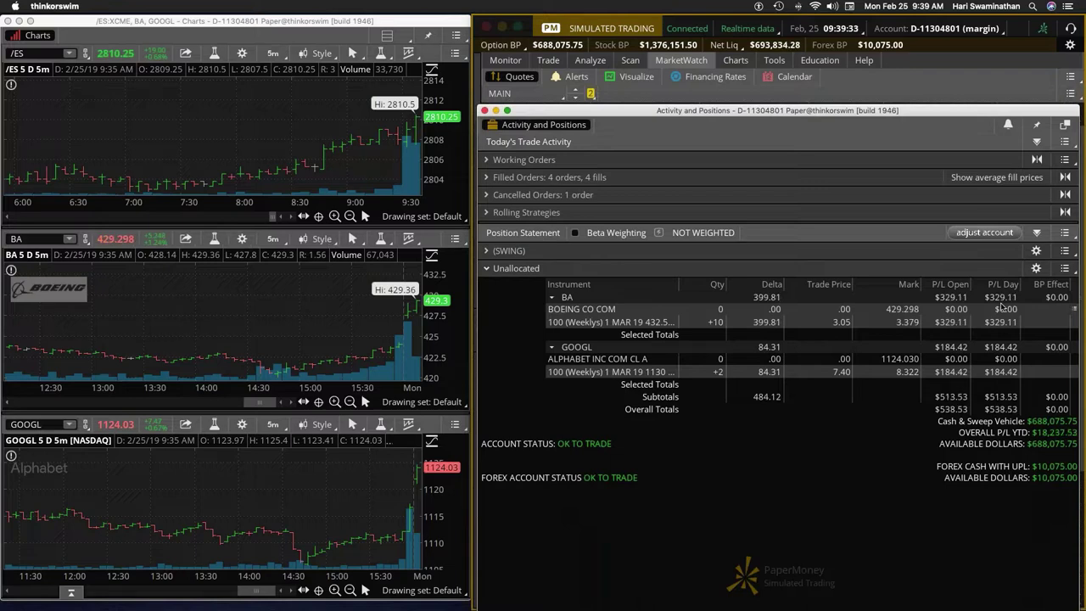
pyautogui.rightClick(638, 322)
pyautogui.moveTo(683, 325)
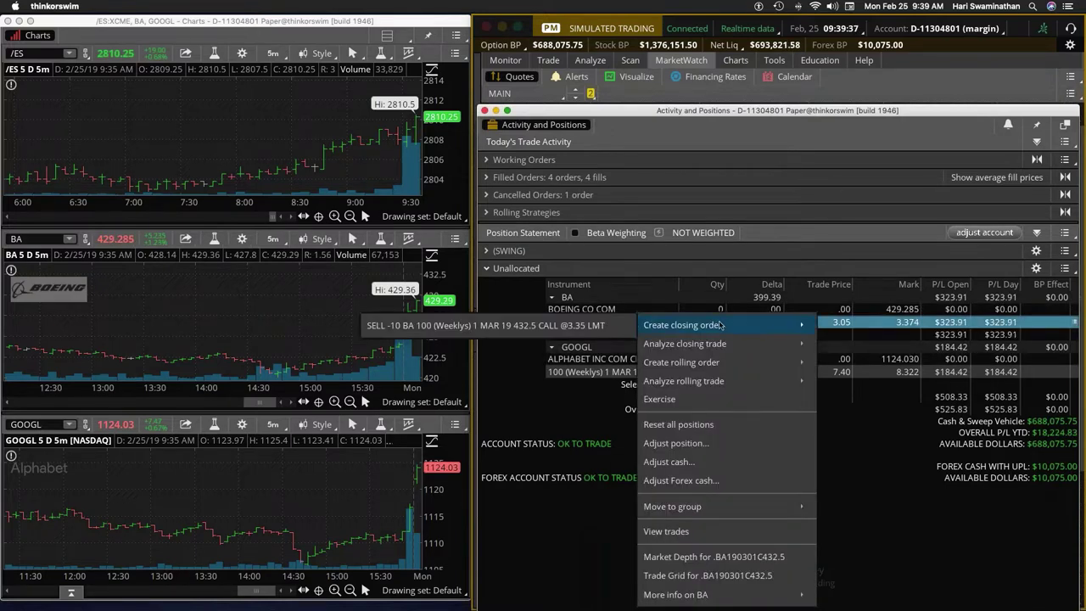
pyautogui.click(577, 325)
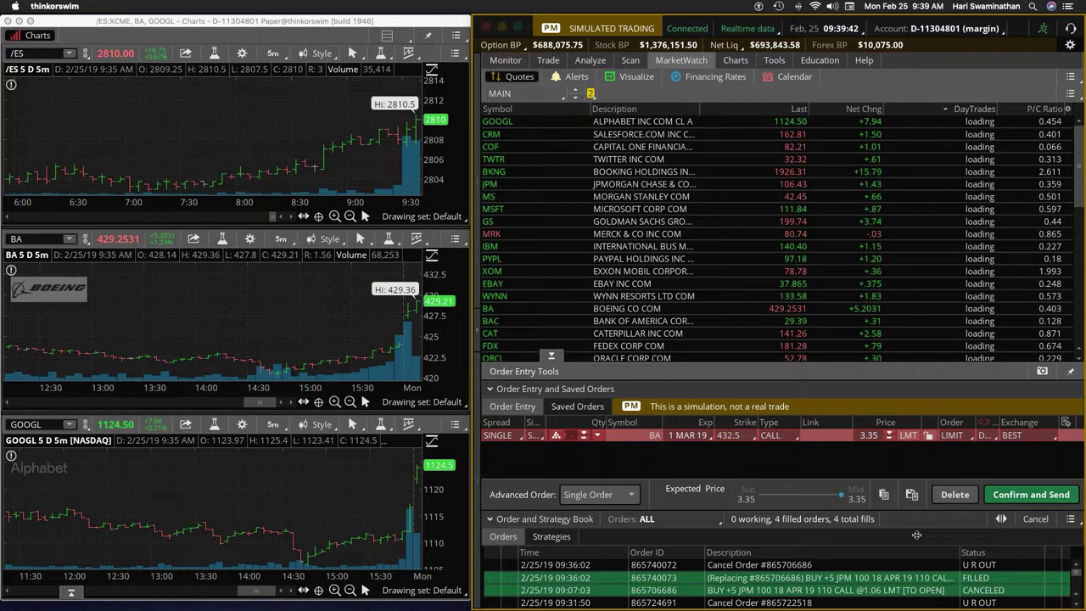
pyautogui.click(889, 435)
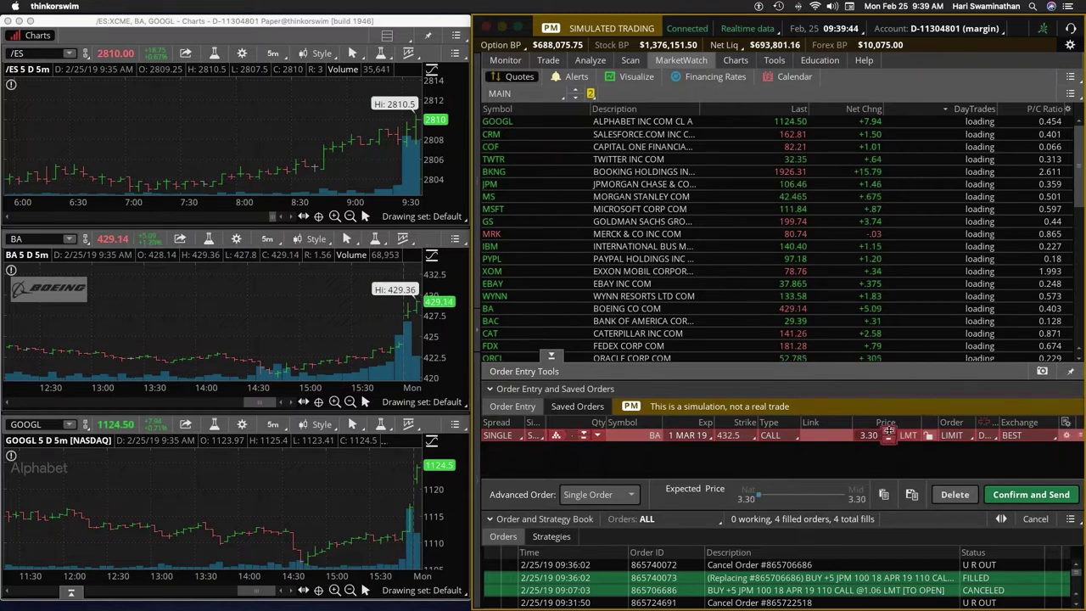
pyautogui.click(889, 430)
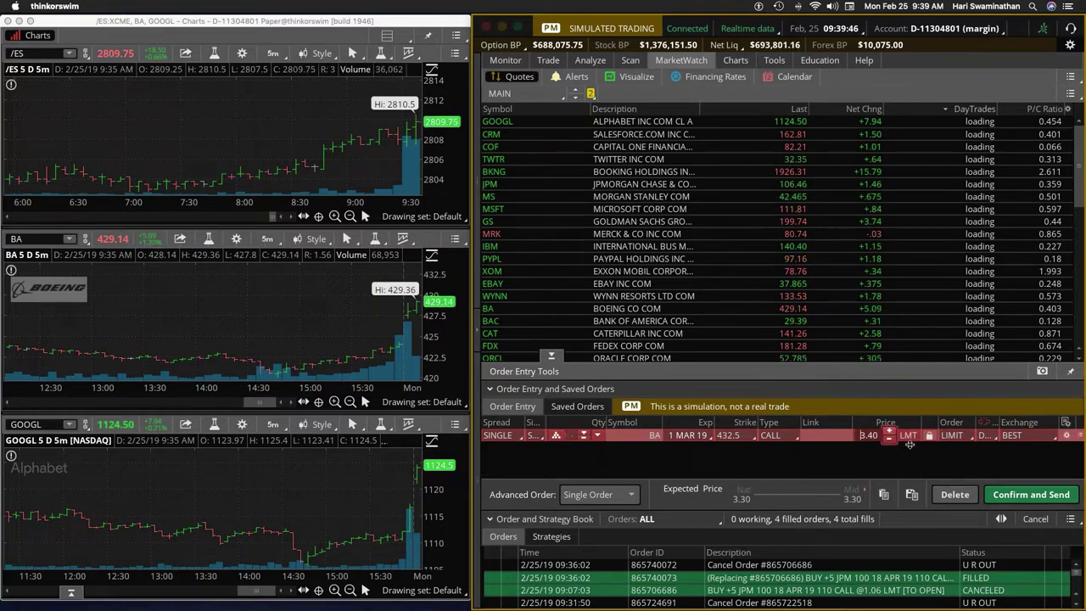
pyautogui.click(1028, 495)
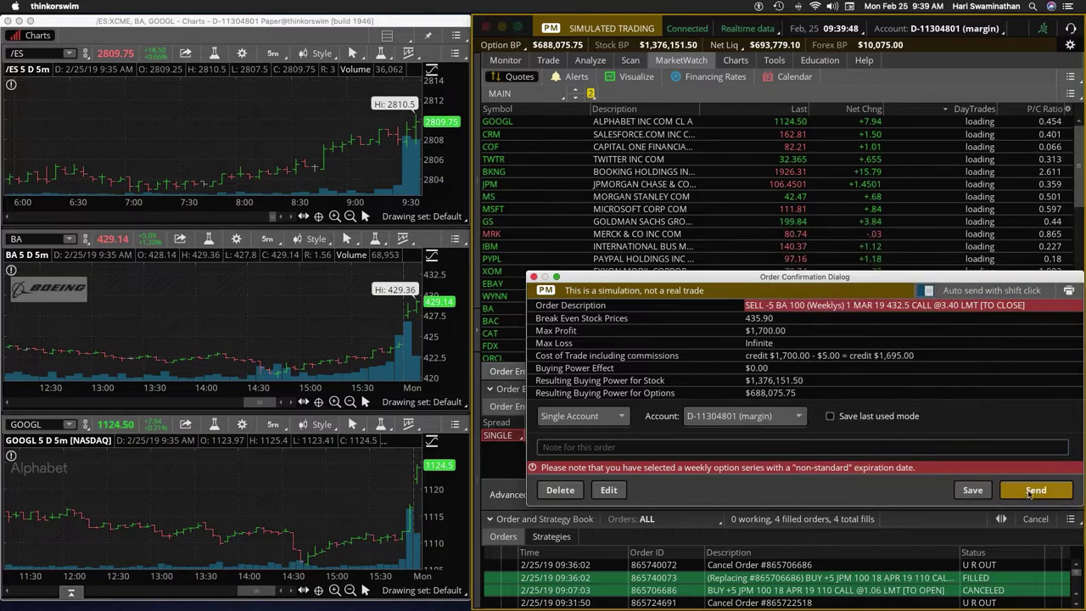
pyautogui.click(1030, 491)
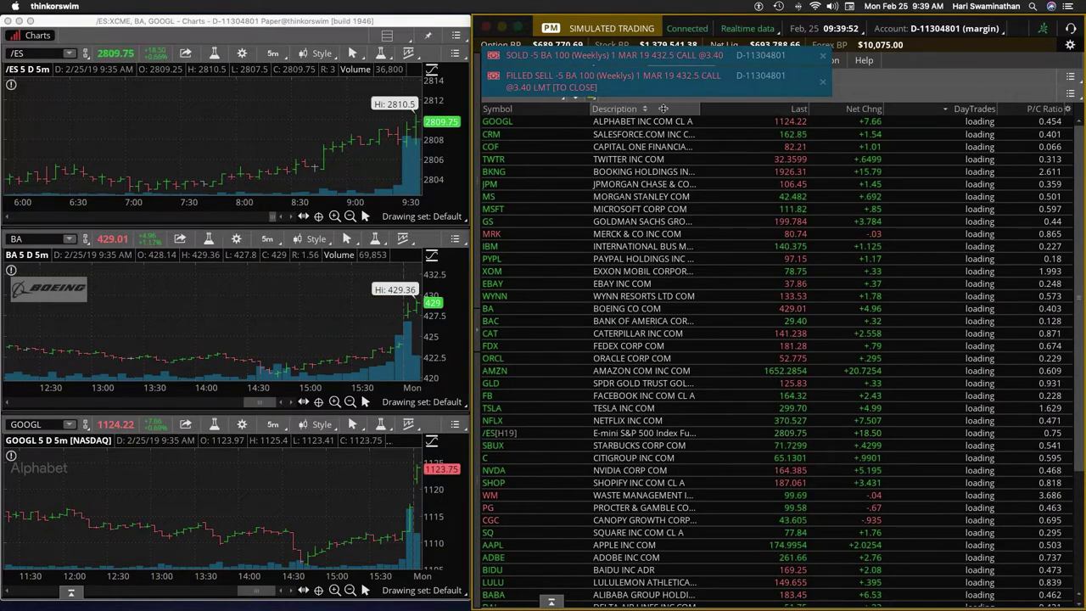
pyautogui.click(509, 59)
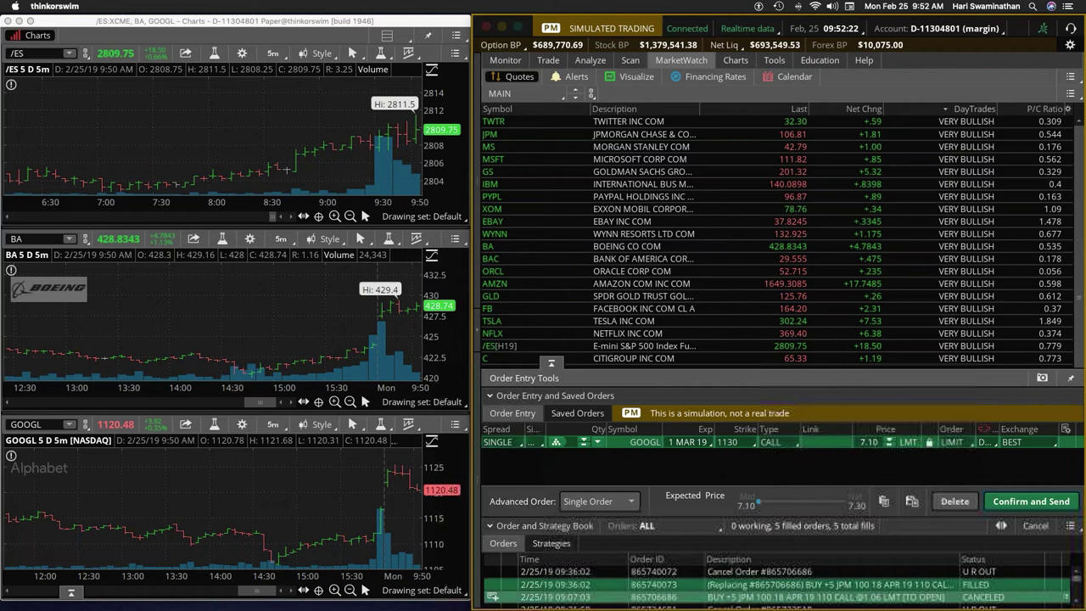
# Buy one GOOGL 1130 call at the 7.00 mid price.
pyautogui.scroll(-1, 553, 604)
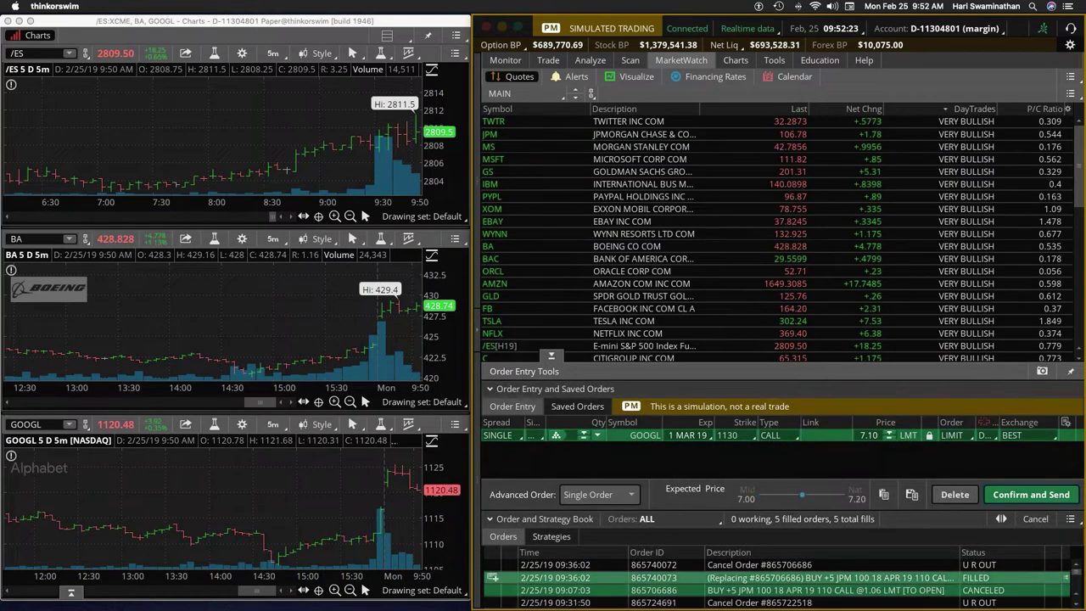
pyautogui.click(762, 493)
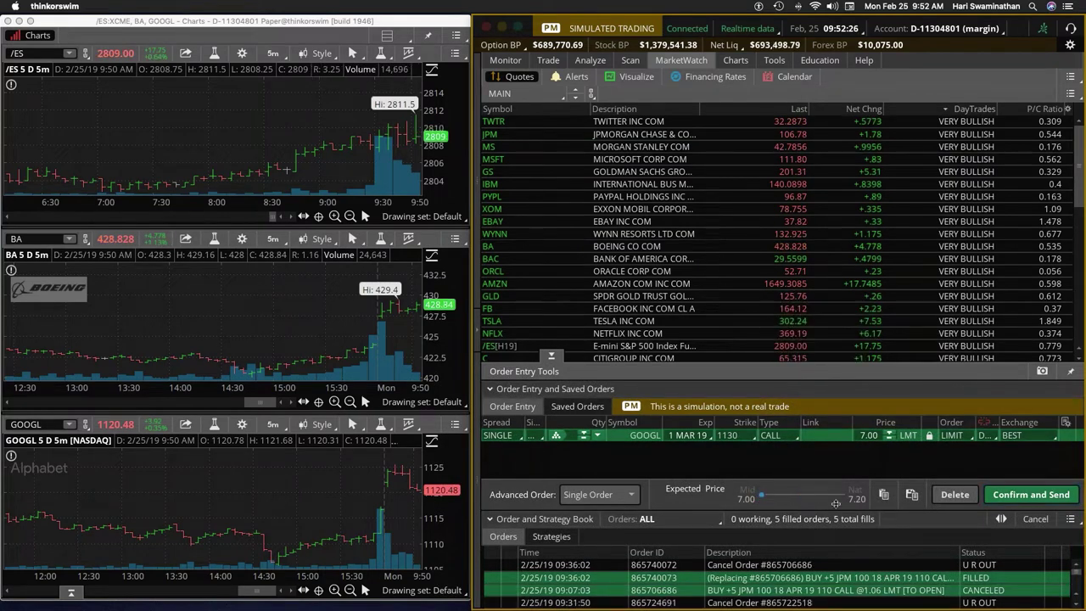
pyautogui.click(1012, 495)
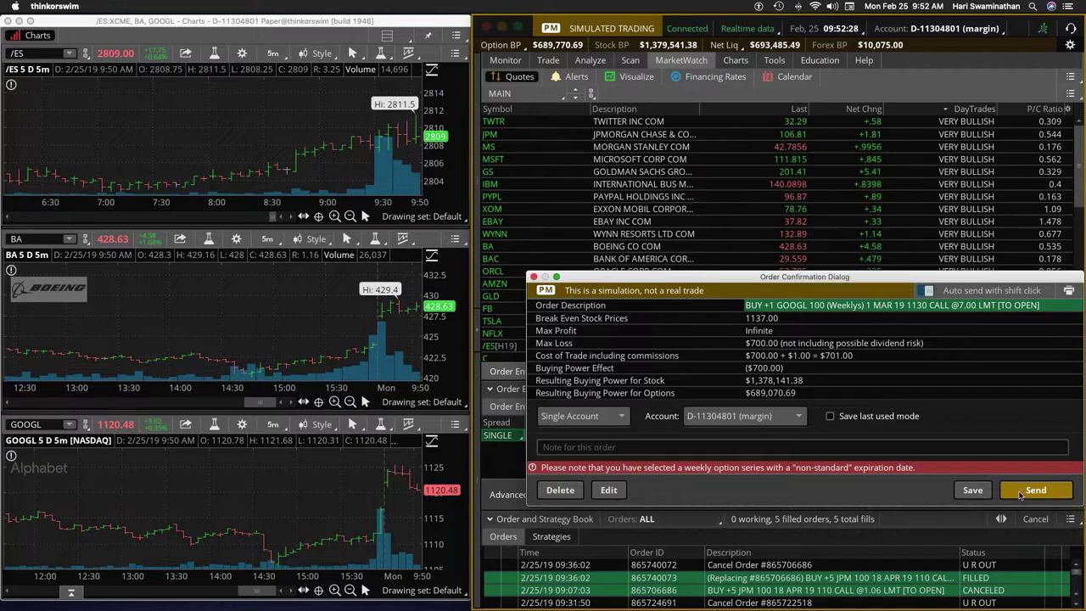
pyautogui.click(1021, 495)
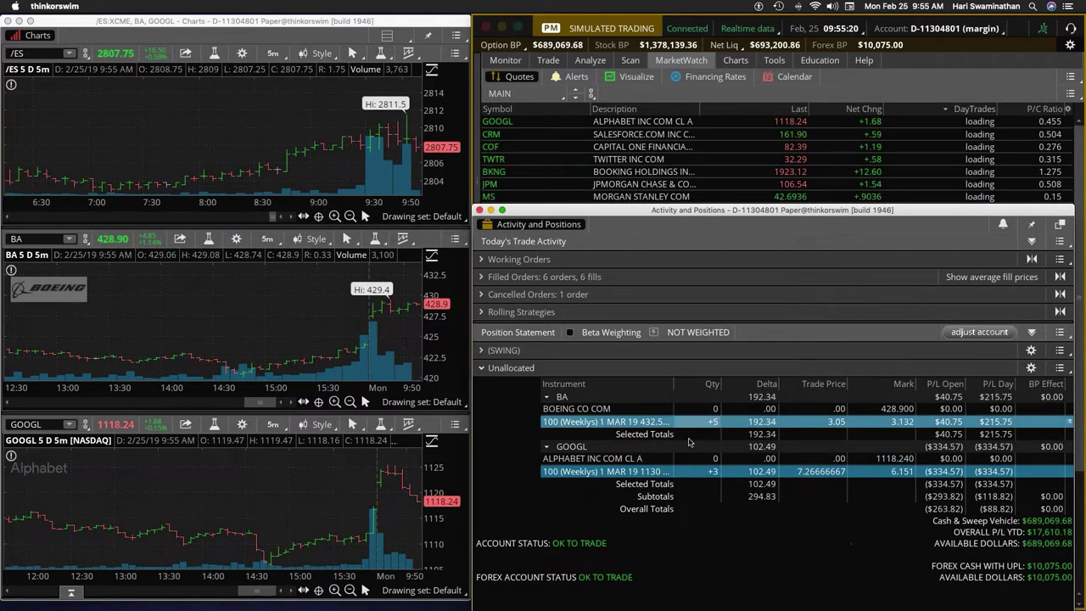
# Sell to close the remaining five BA 432.5 calls, filling at 3.15.
pyautogui.rightClick(632, 421)
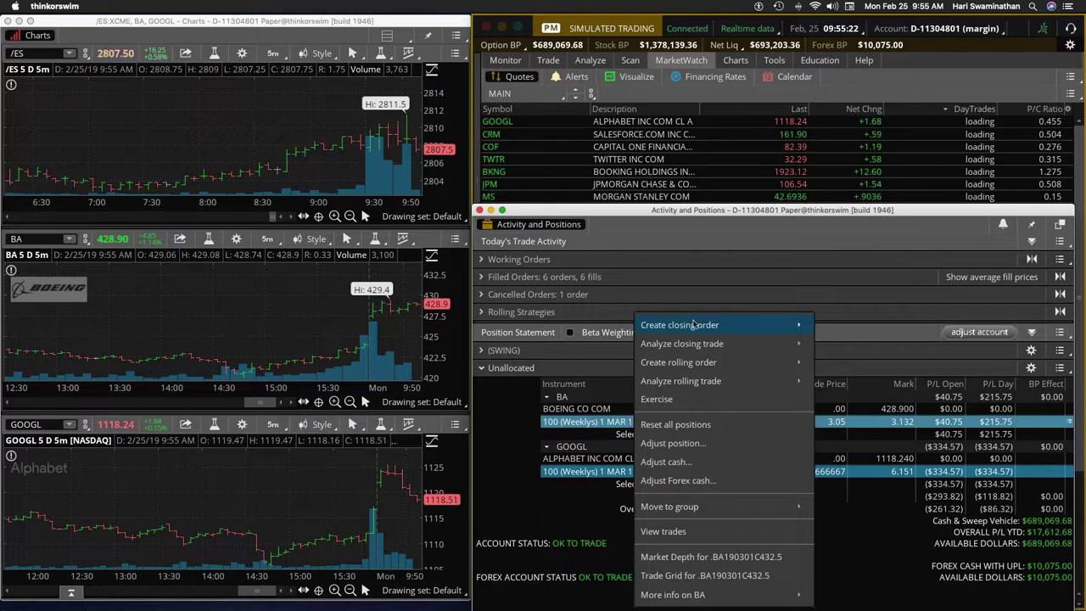
pyautogui.moveTo(678, 325)
pyautogui.click(594, 326)
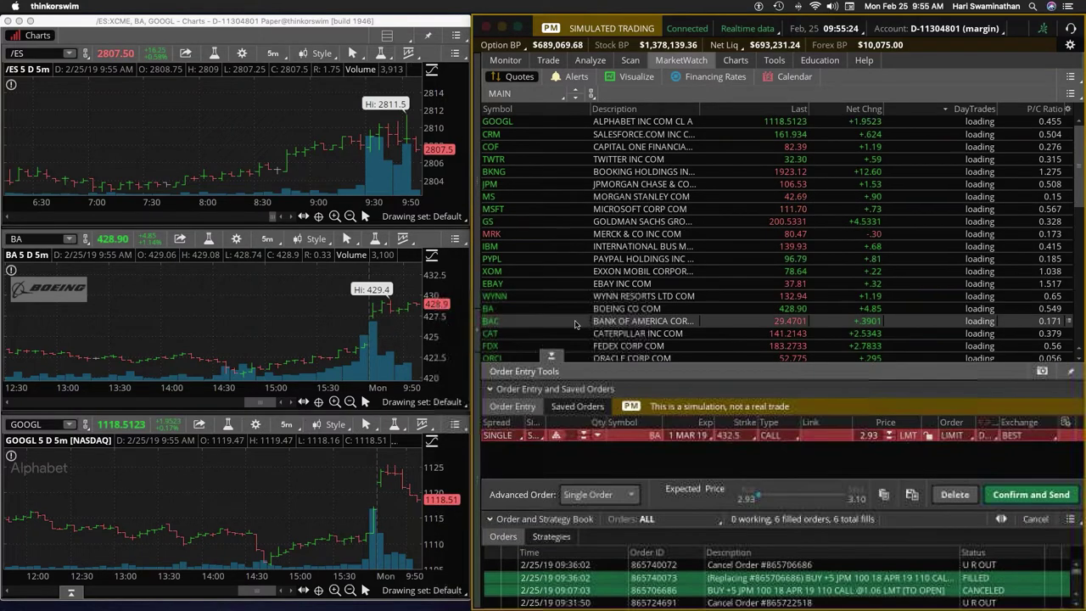
pyautogui.click(1034, 498)
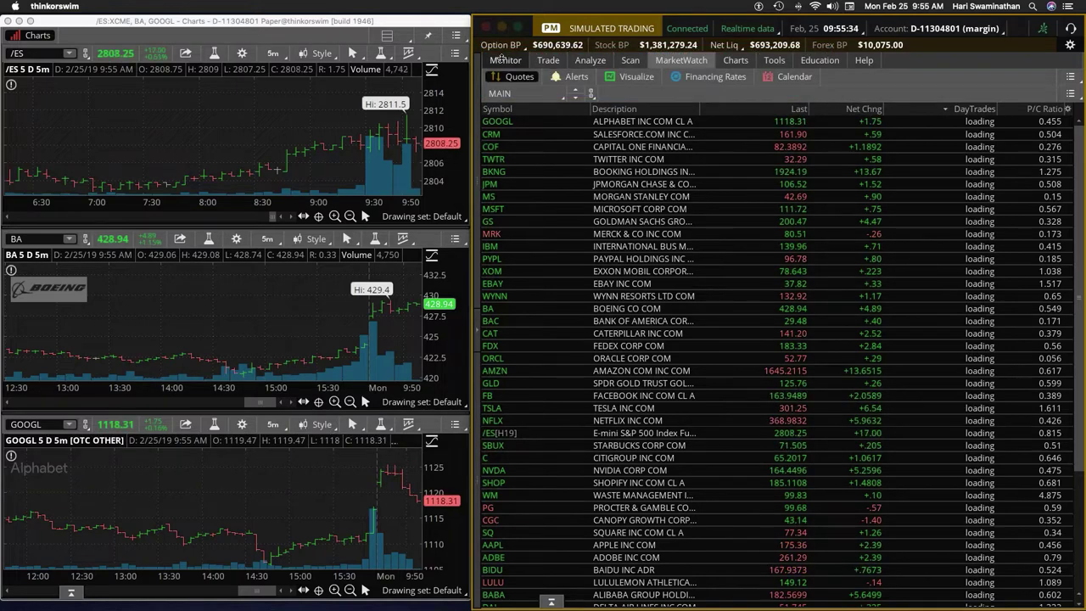
pyautogui.click(504, 59)
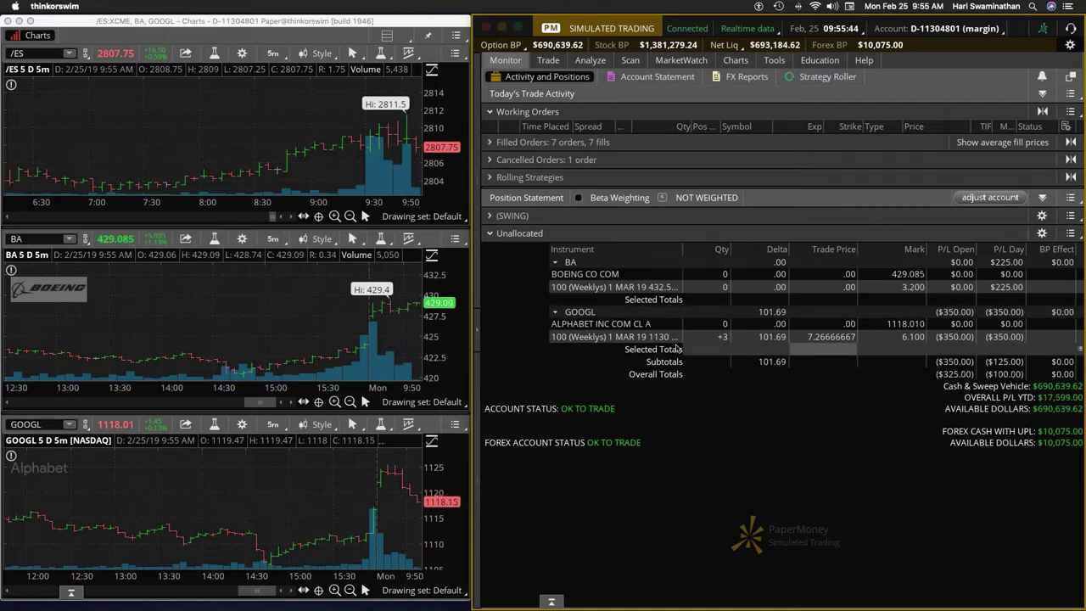
# Buy two more GOOGL 1130 calls at 6.20, switching the ticket's side to BUY.
pyautogui.rightClick(592, 338)
pyautogui.moveTo(639, 325)
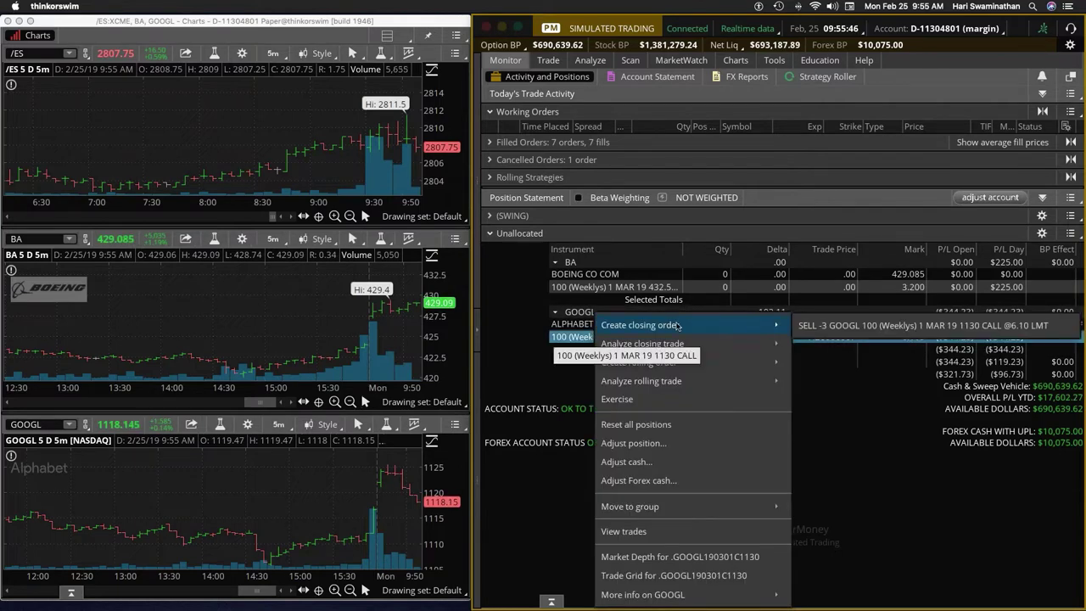
pyautogui.click(829, 327)
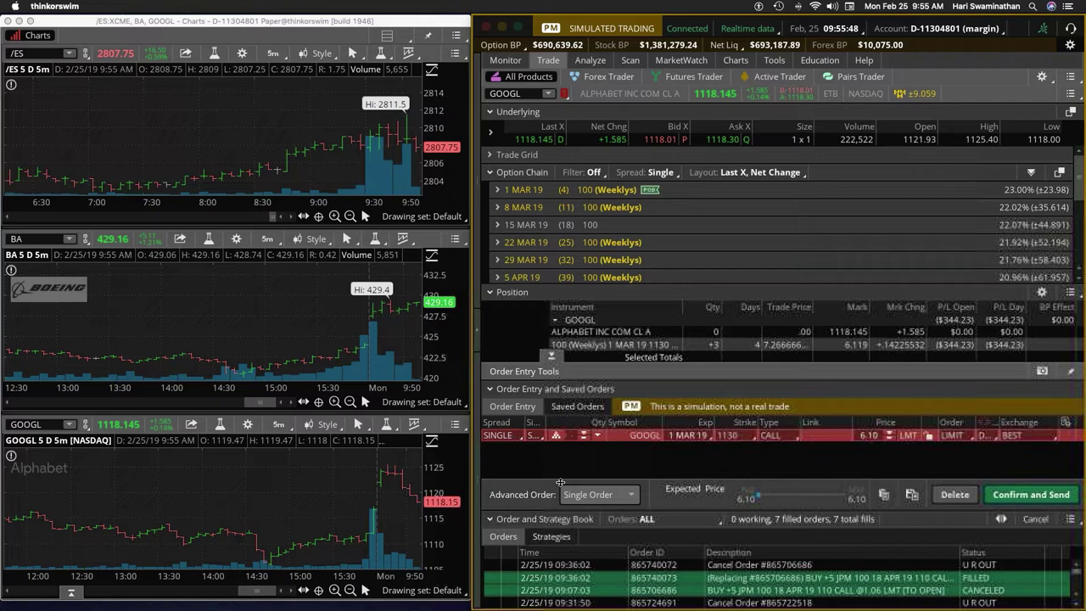
pyautogui.click(534, 435)
pyautogui.click(528, 458)
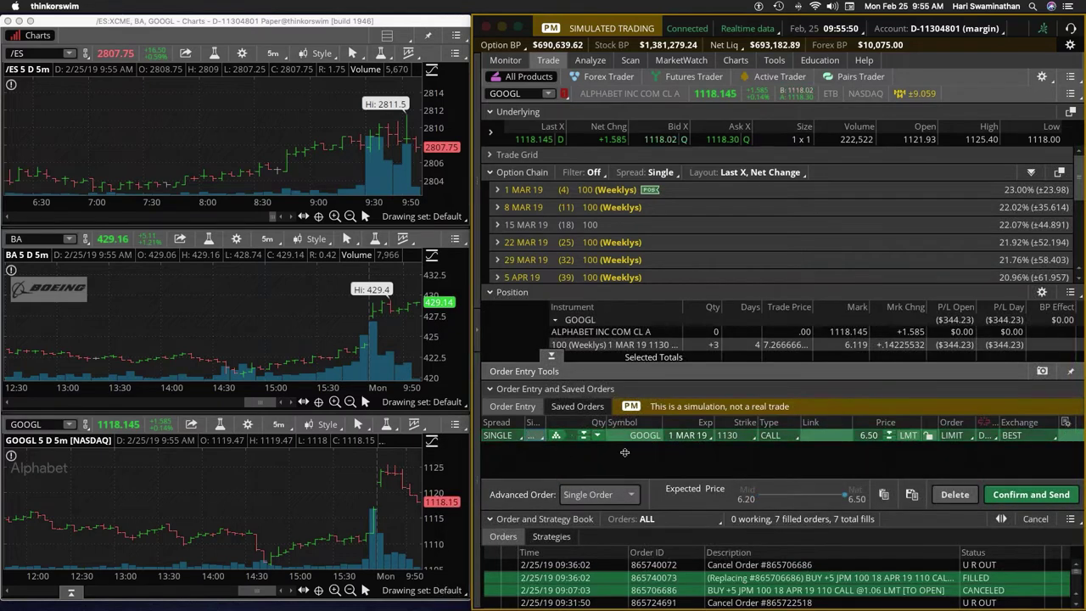
pyautogui.click(518, 27)
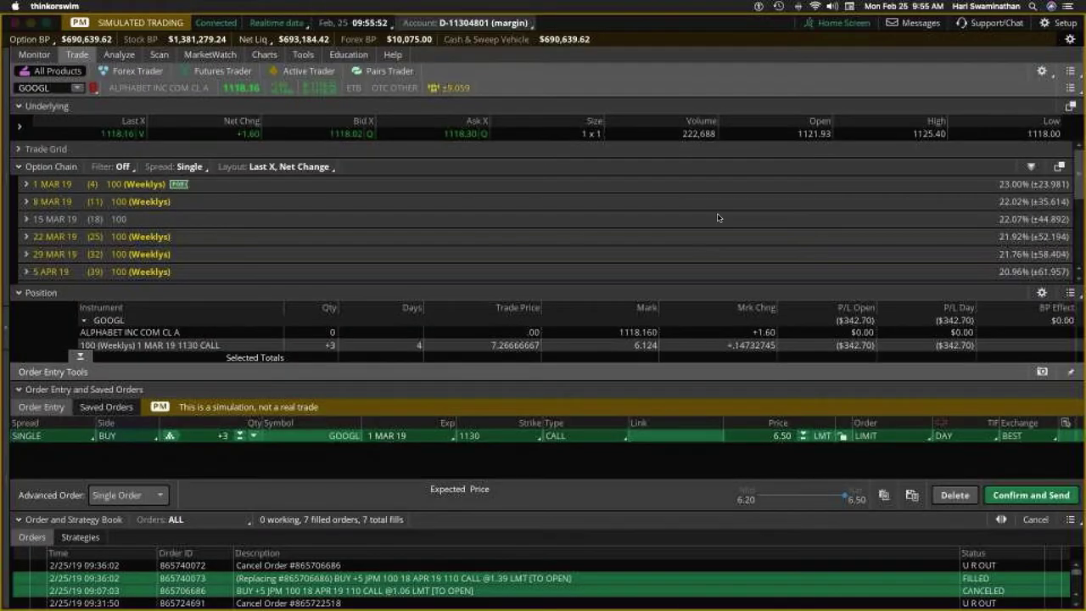
pyautogui.click(239, 438)
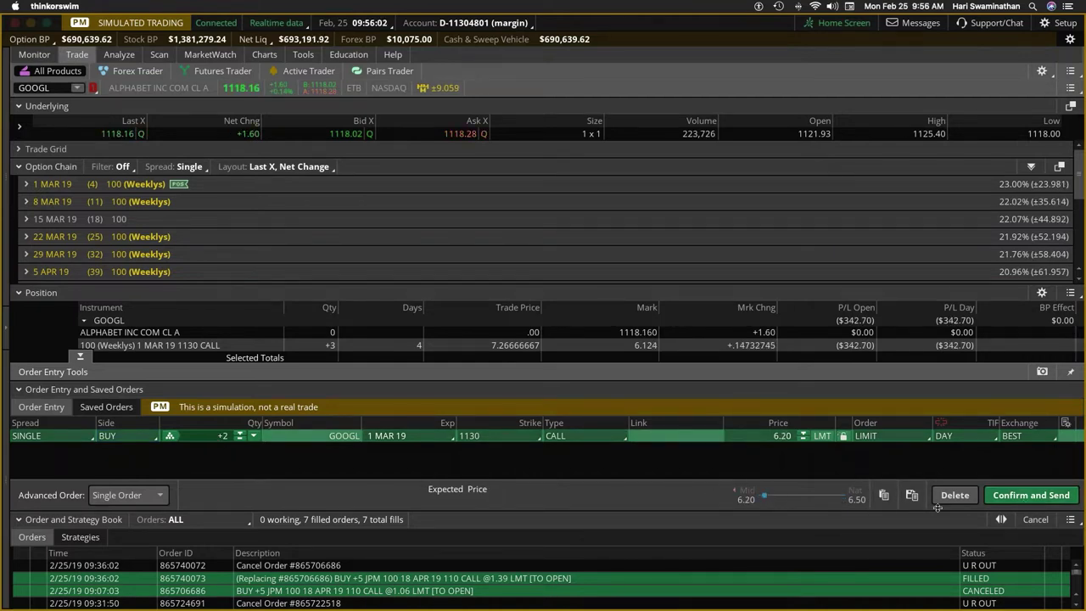
pyautogui.click(1019, 495)
pyautogui.click(1016, 495)
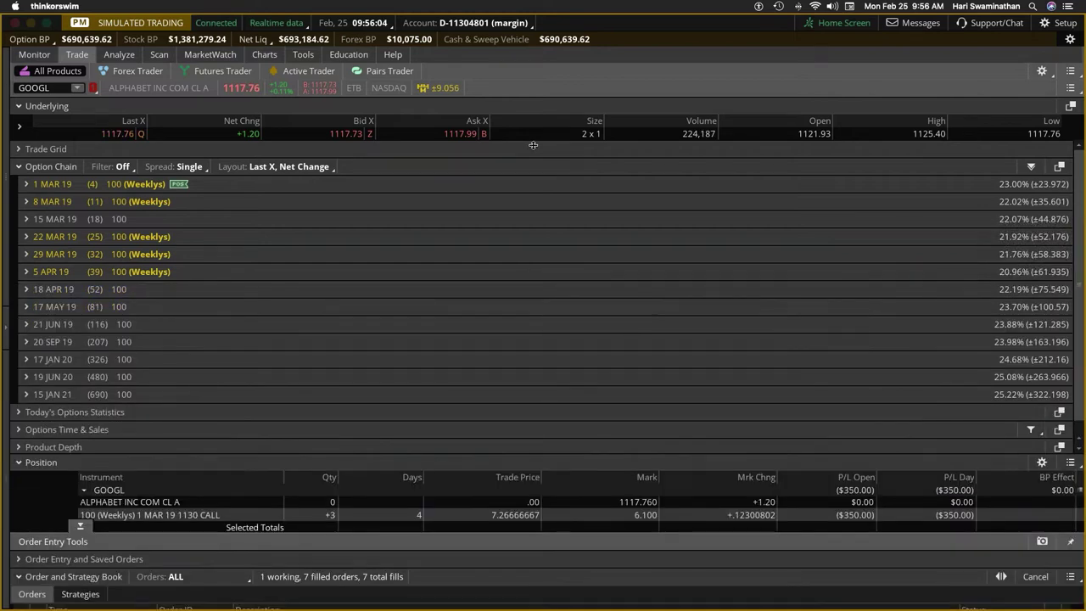
pyautogui.click(47, 23)
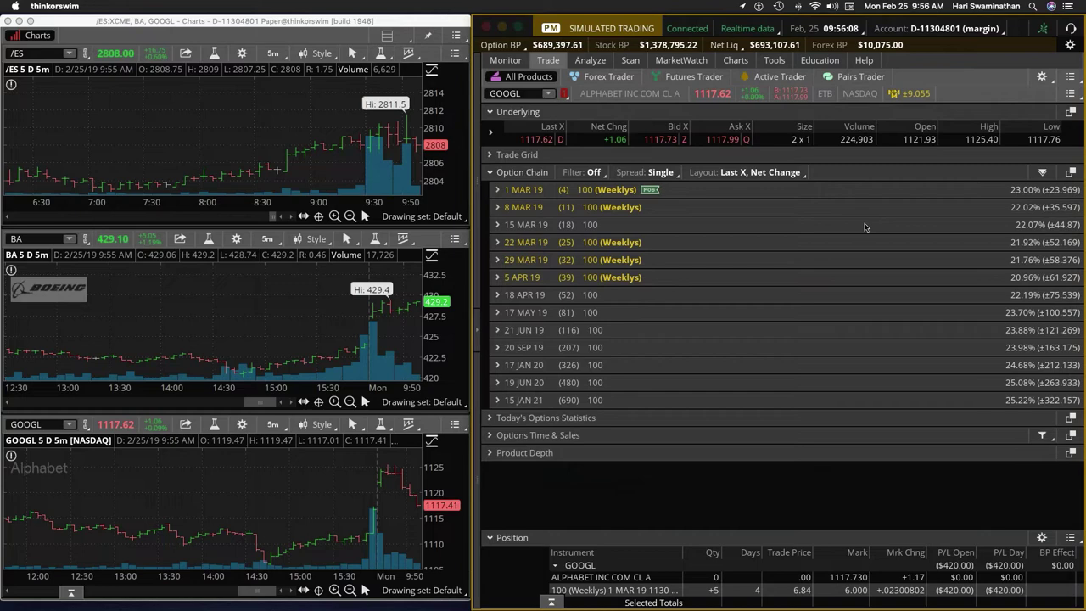
# Delete the leftover simulated trade and sell five GOOGL 1132.5 calls at 5.00.
pyautogui.click(506, 60)
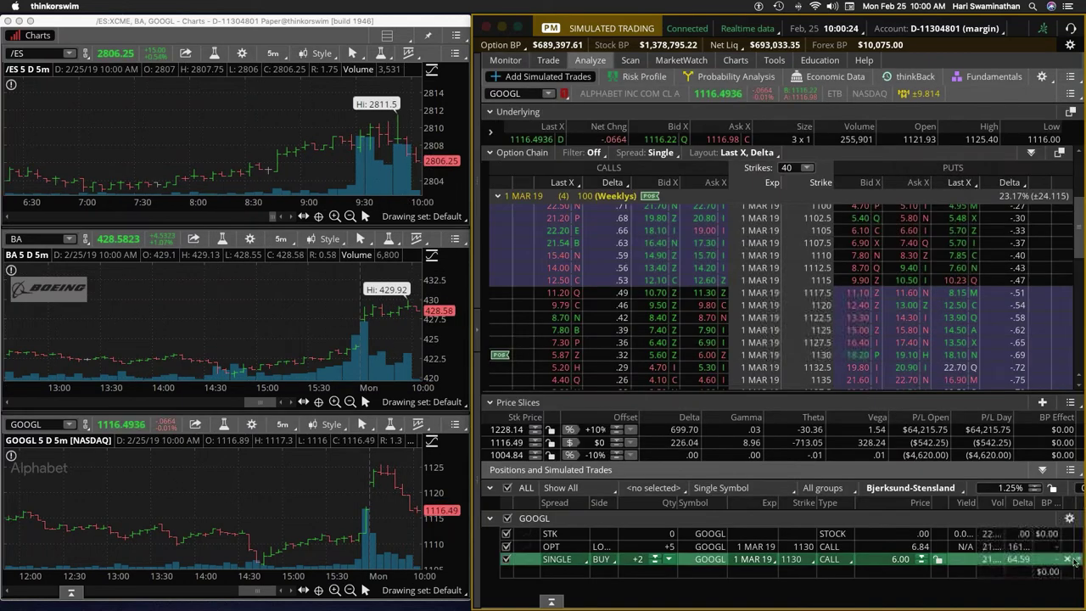
pyautogui.click(1067, 561)
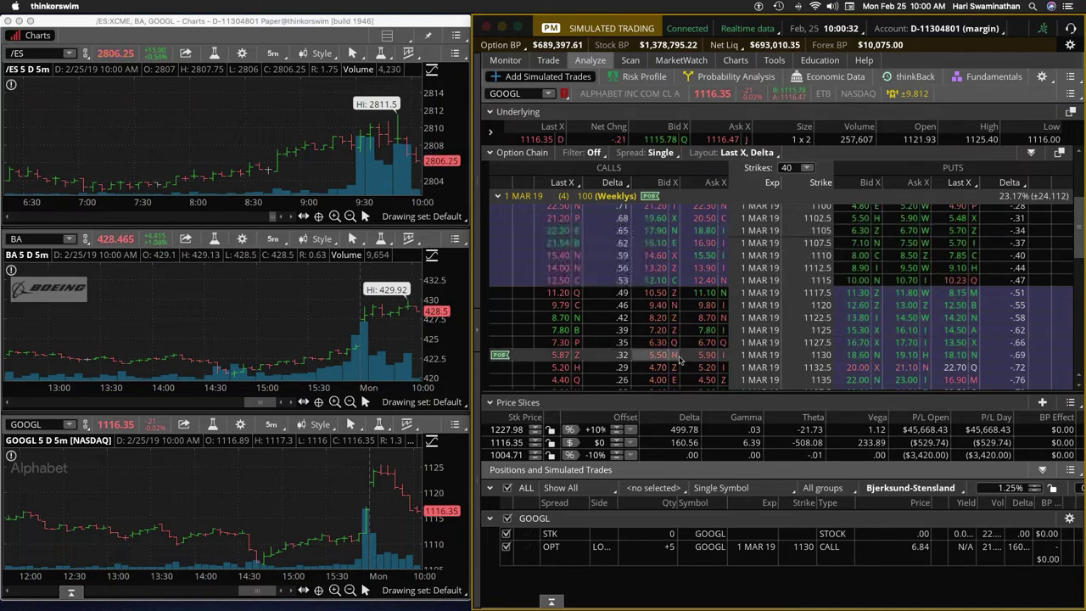
pyautogui.click(658, 368)
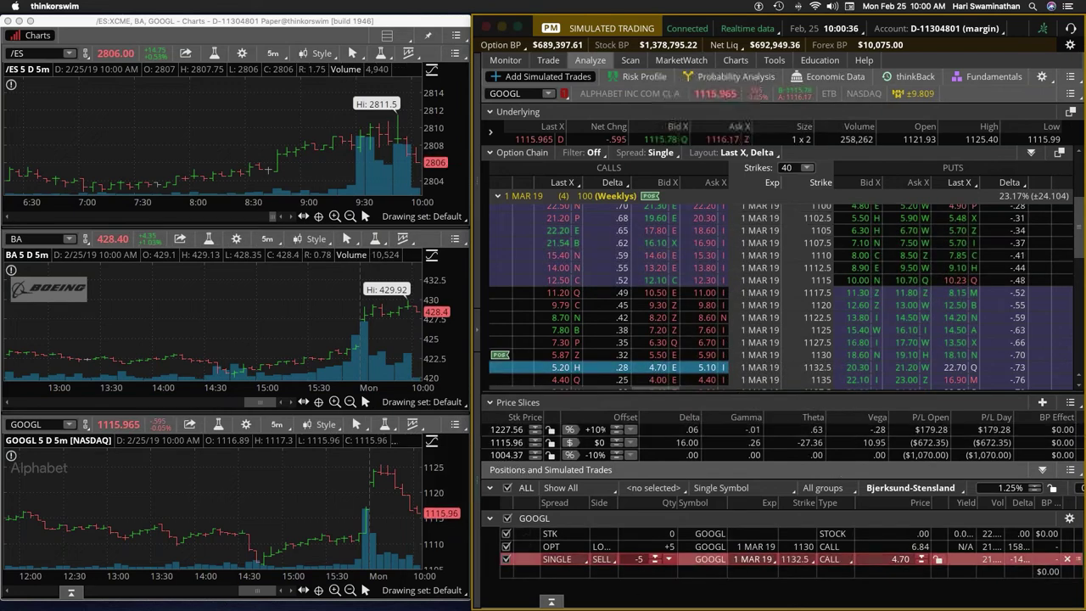
pyautogui.rightClick(525, 560)
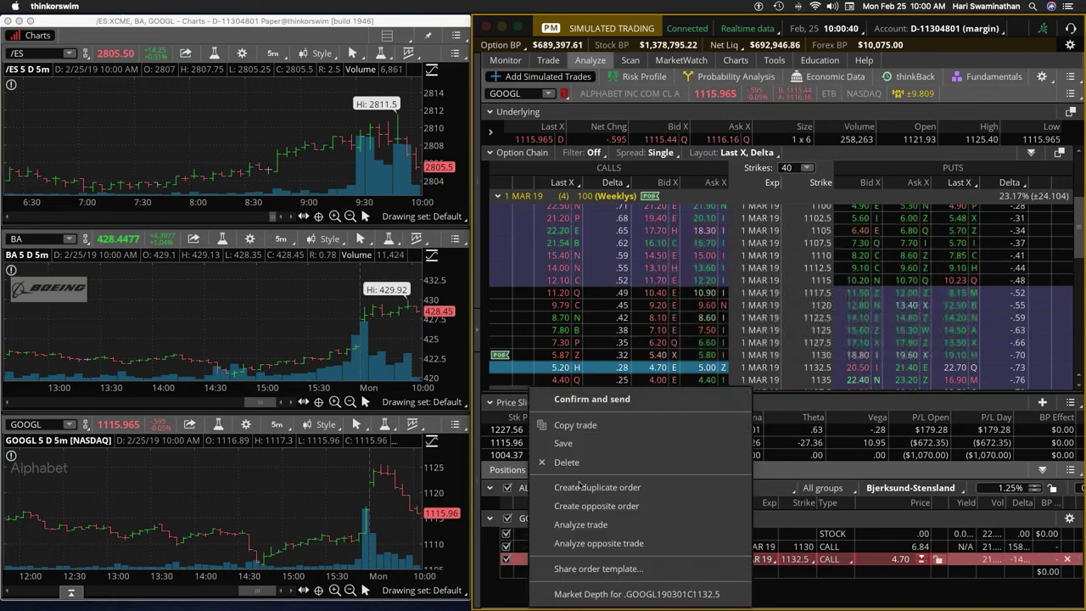
pyautogui.click(586, 487)
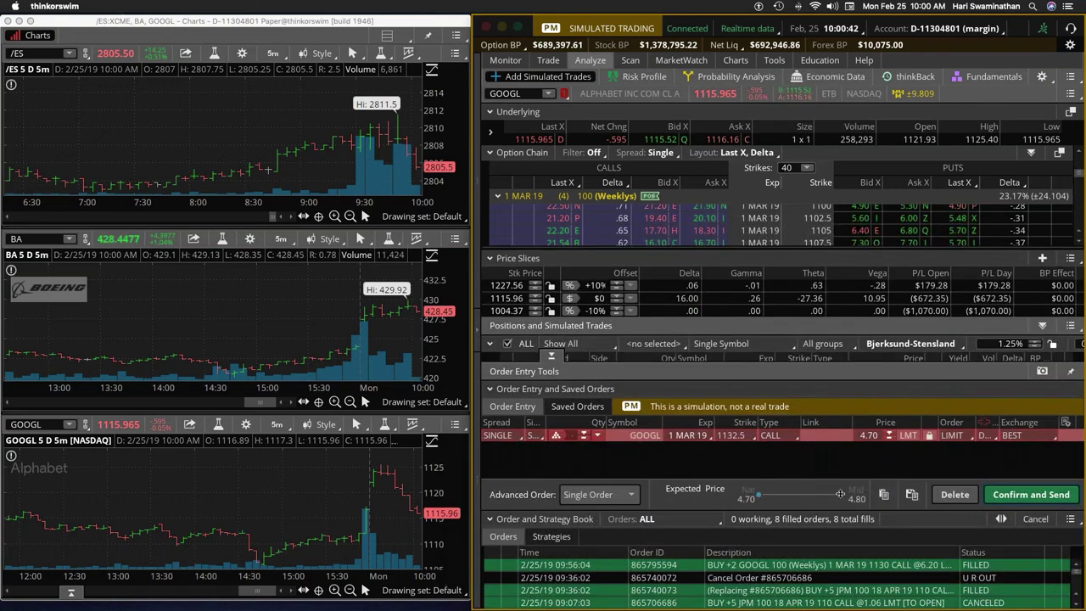
pyautogui.click(1028, 494)
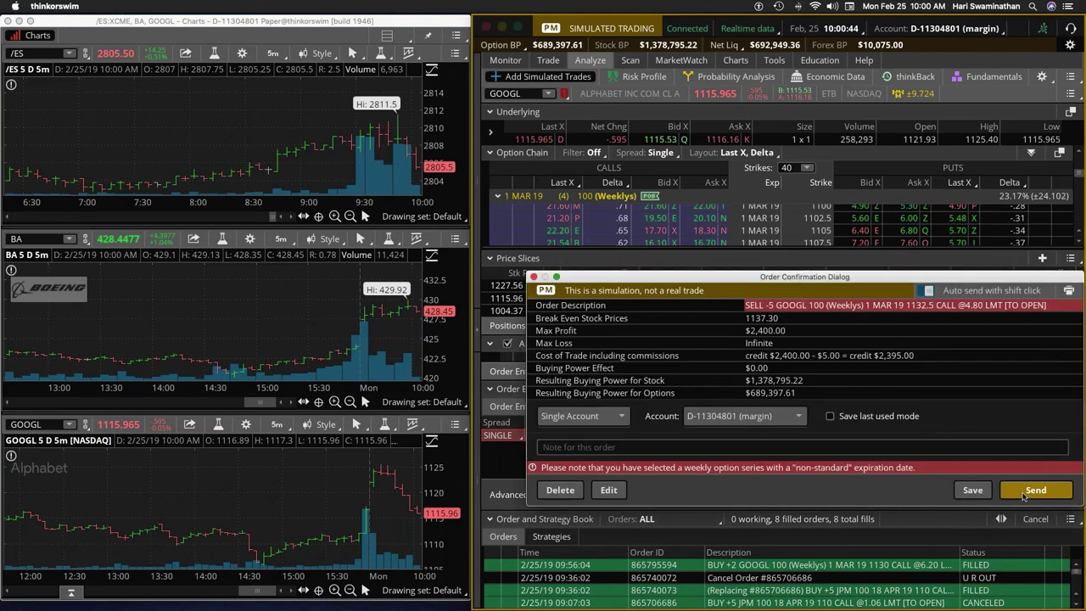
pyautogui.click(1020, 493)
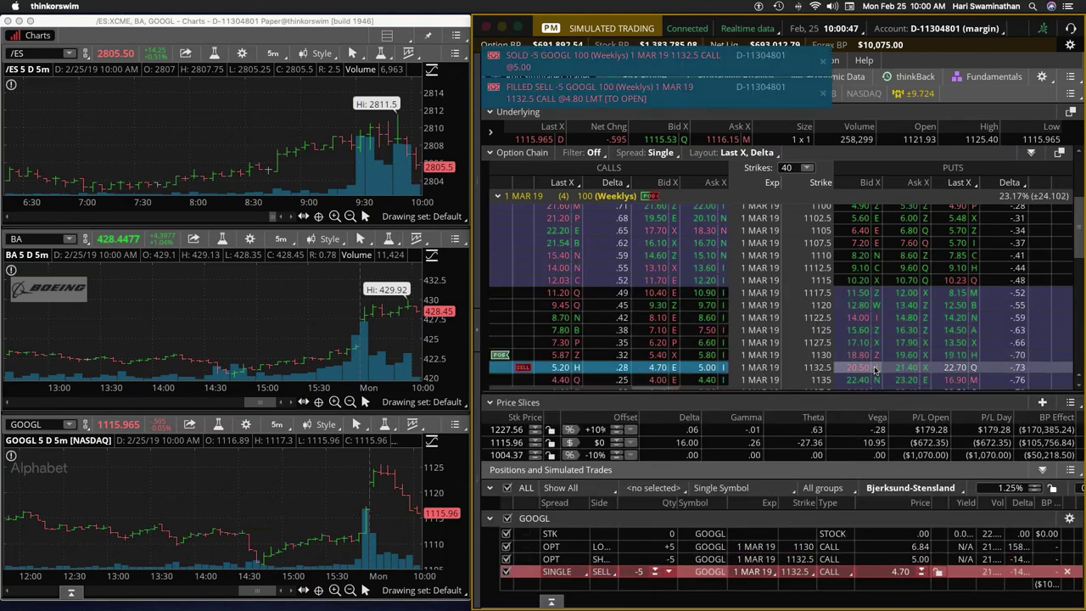